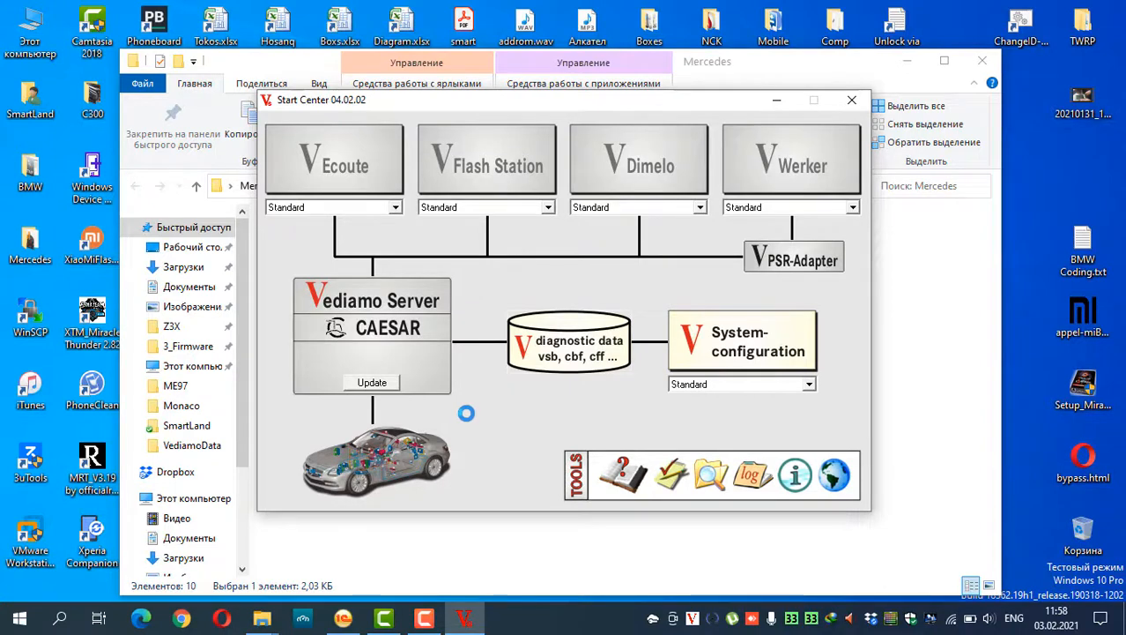
Review the hardware state of the Vediamo server without changing its settings, and launch Ecoute.
click(371, 383)
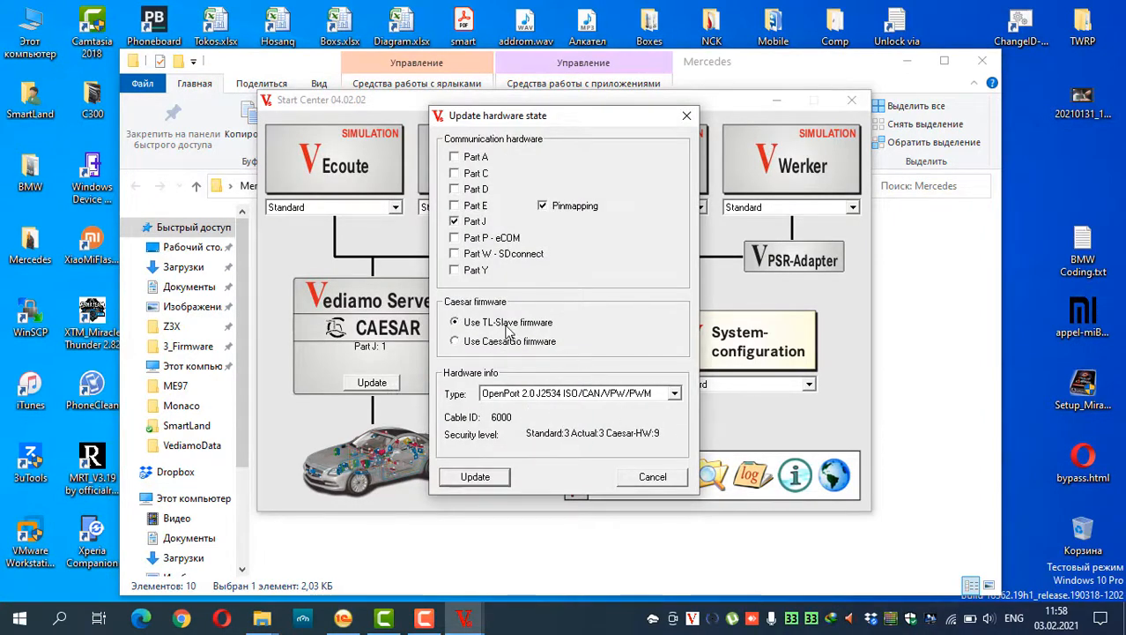
click(654, 478)
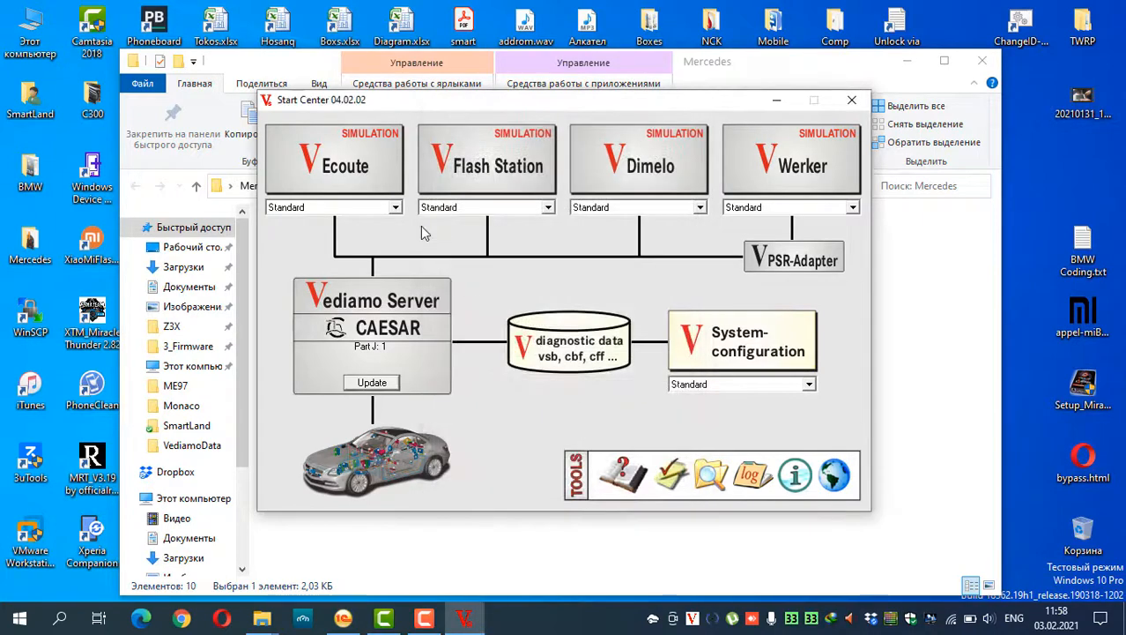
click(343, 167)
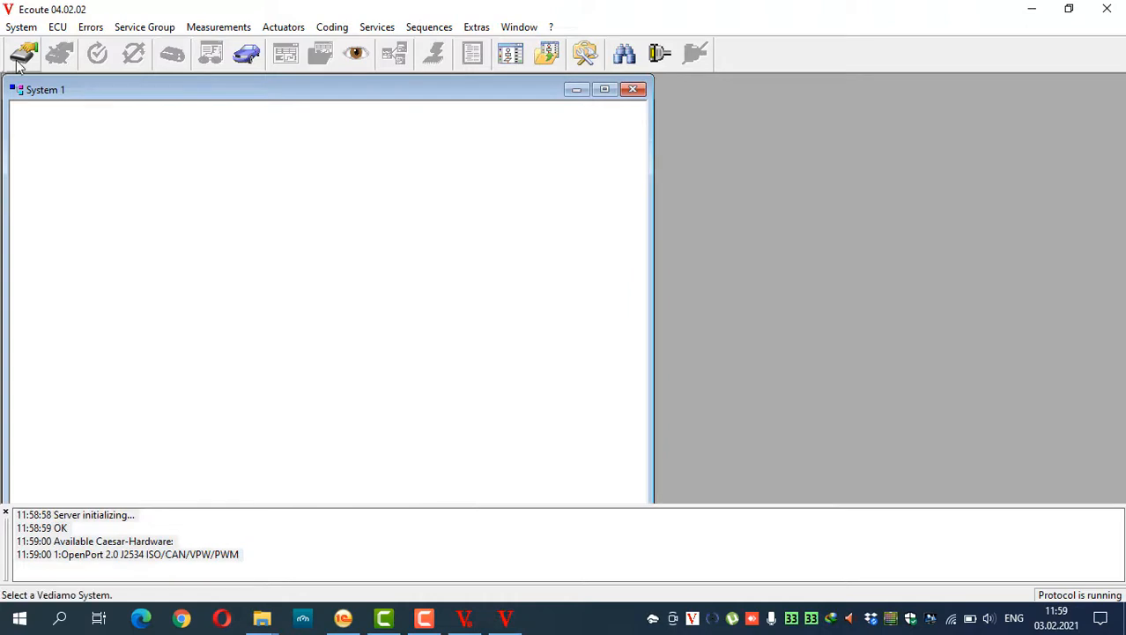
Include systems based on DIOGENES data (.cbf files), load the VGSNAG2 system and establish contact with its ECU.
click(20, 62)
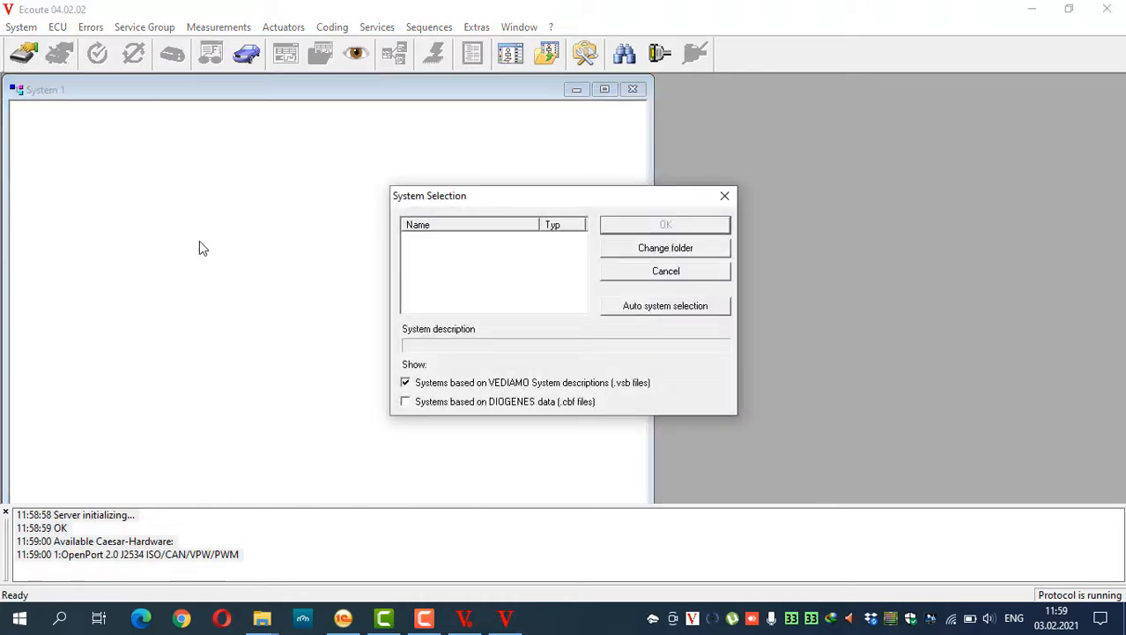
click(405, 402)
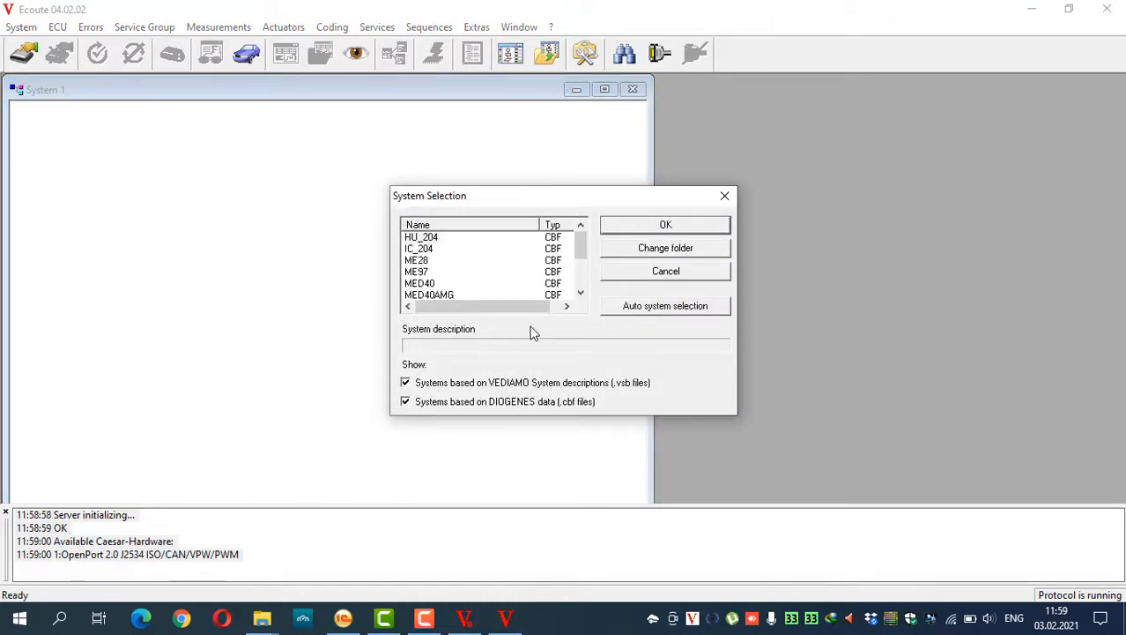
click(580, 292)
click(580, 293)
click(581, 292)
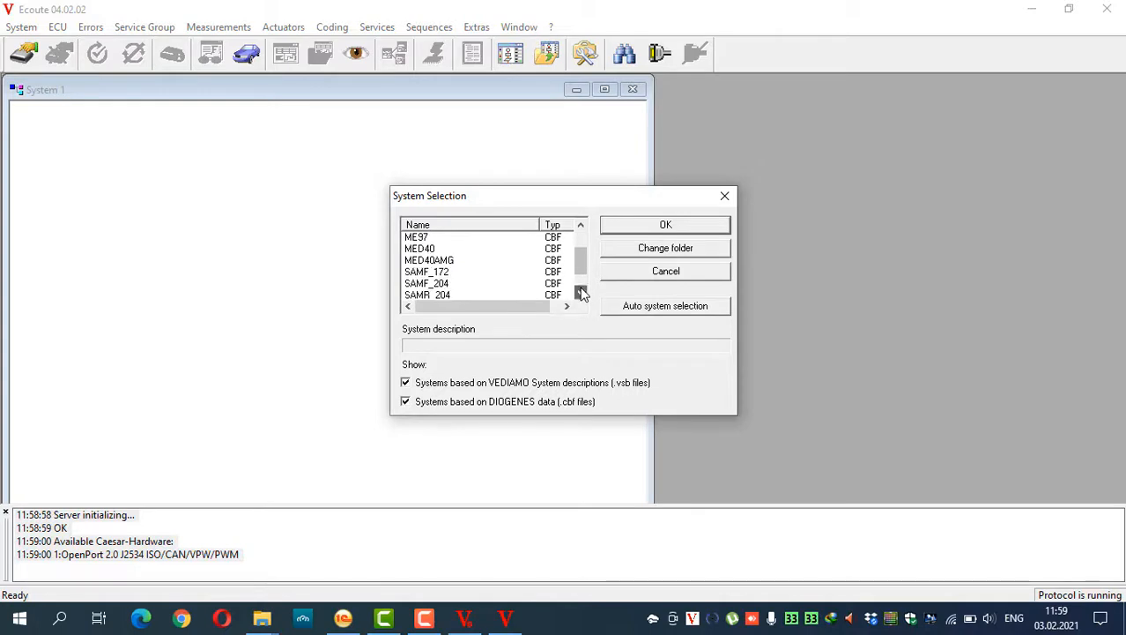
click(581, 293)
click(580, 293)
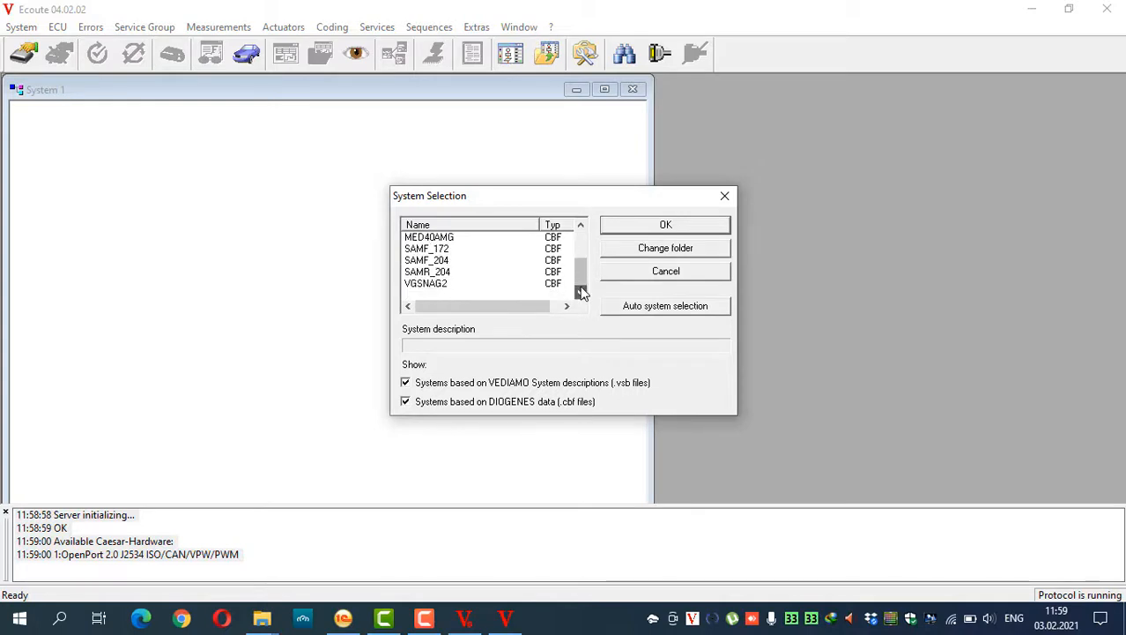
click(437, 284)
click(639, 228)
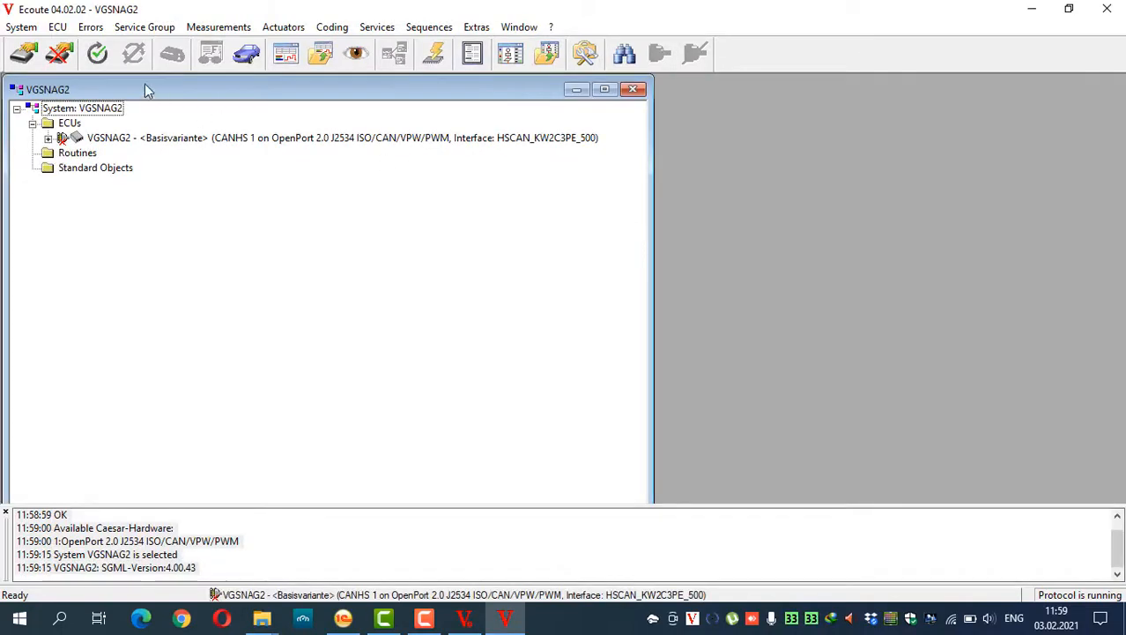
click(97, 55)
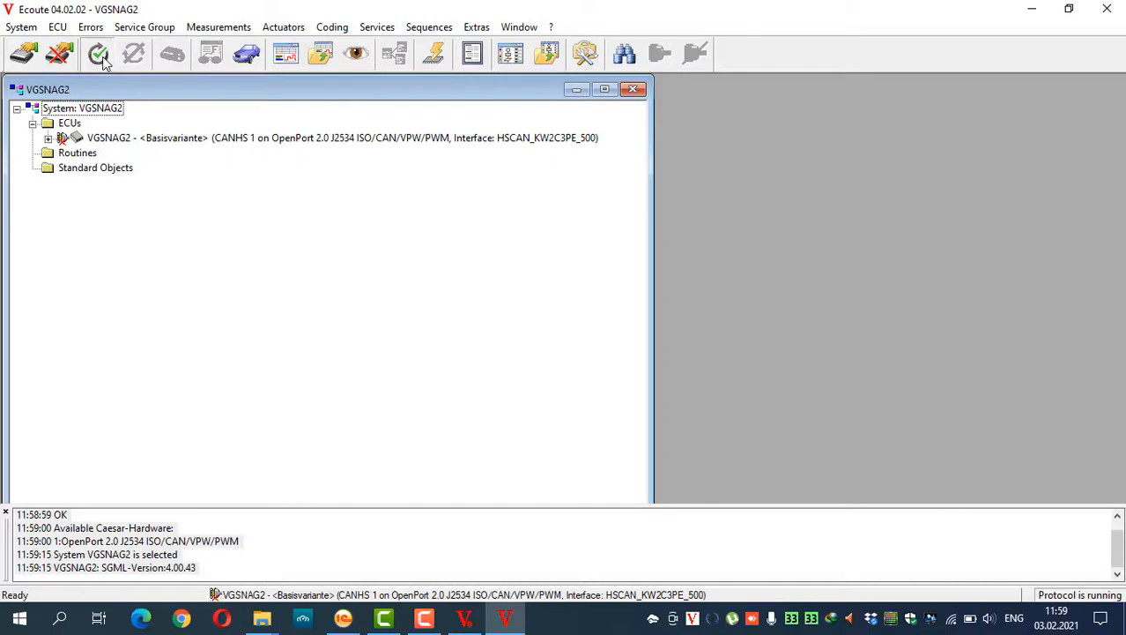
click(154, 146)
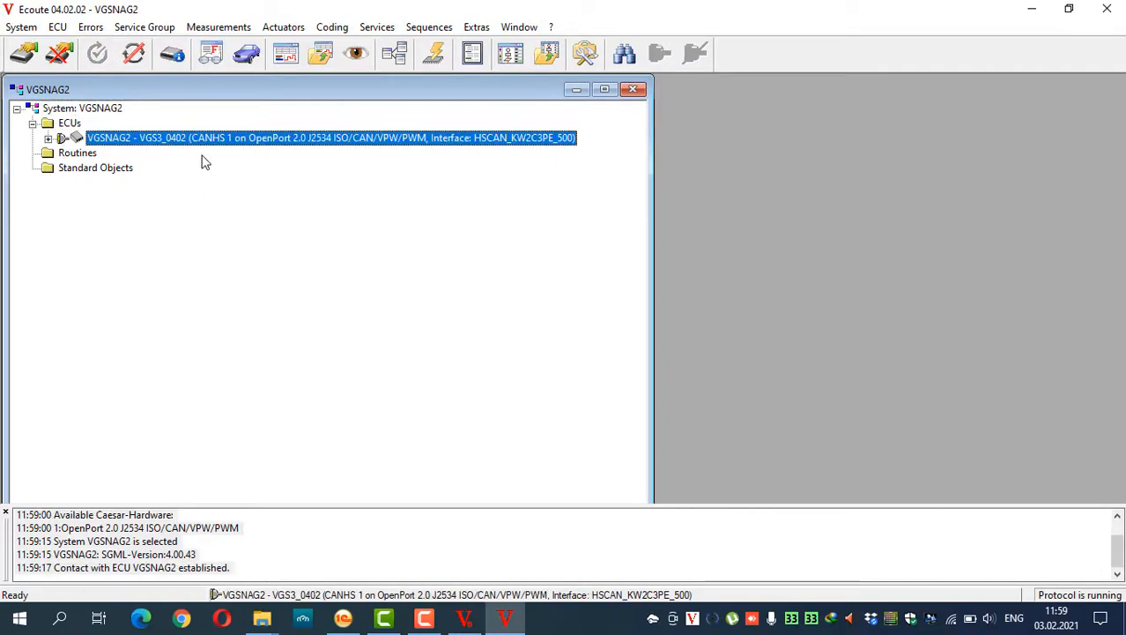
Launch VGSNAG2_Manager from the Mercedes folder and move its window aside so the Ecoute system tree is visible.
click(261, 619)
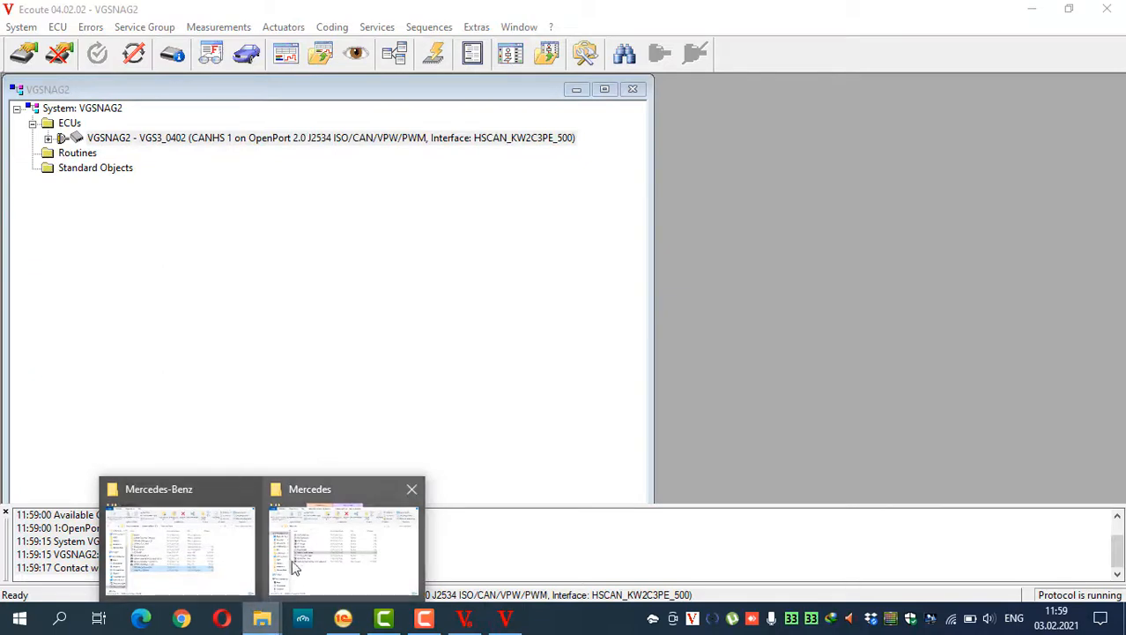
click(312, 551)
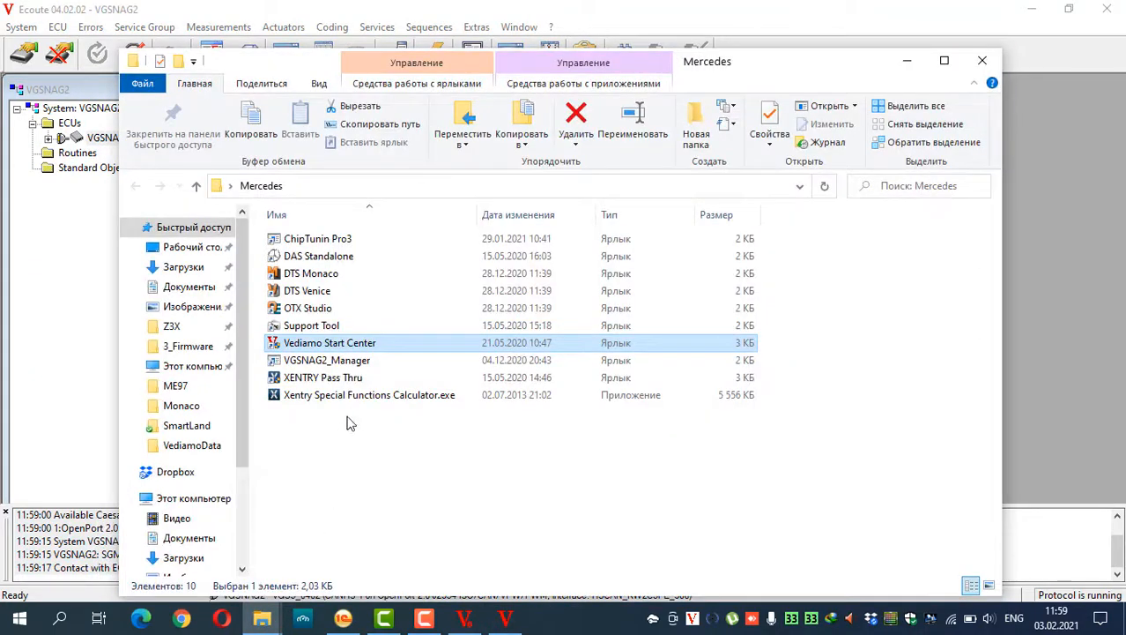
click(366, 362)
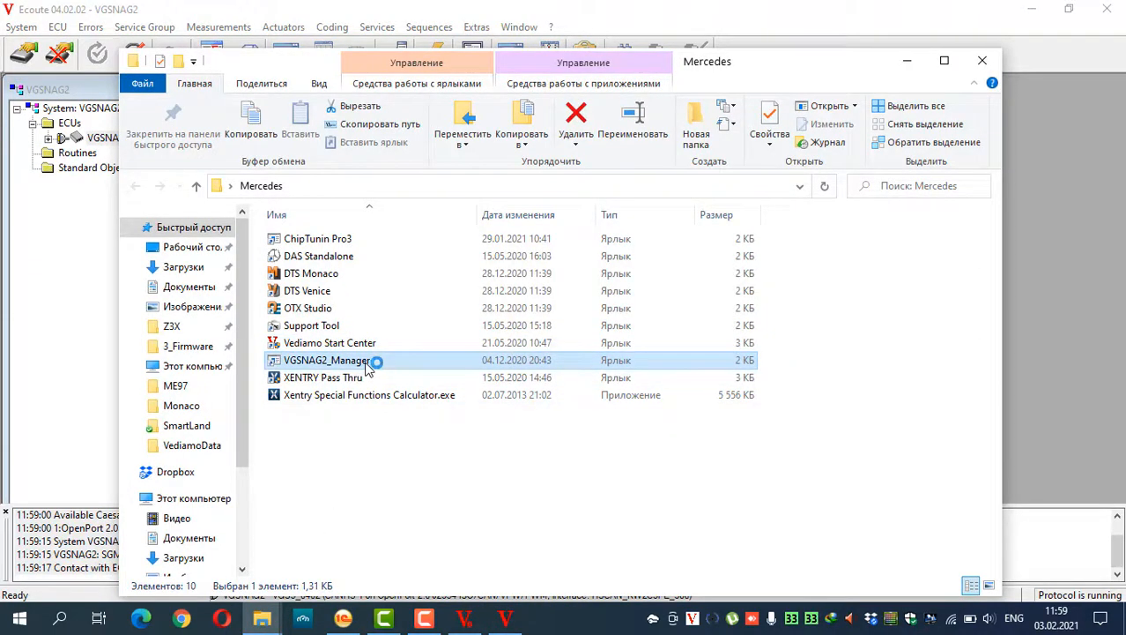
click(907, 63)
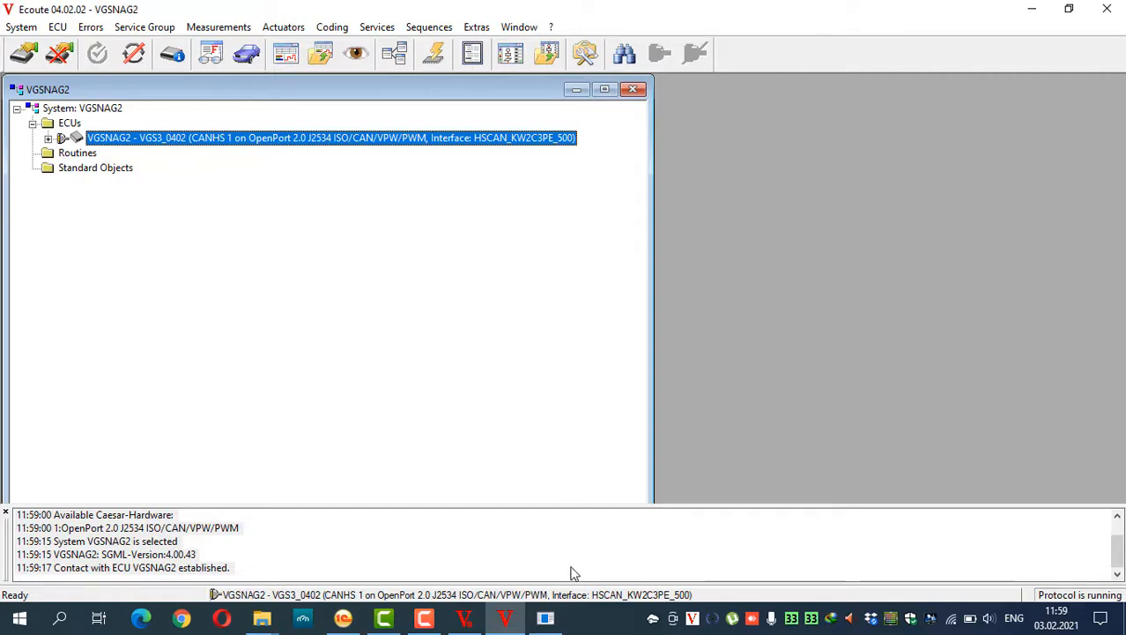
click(547, 616)
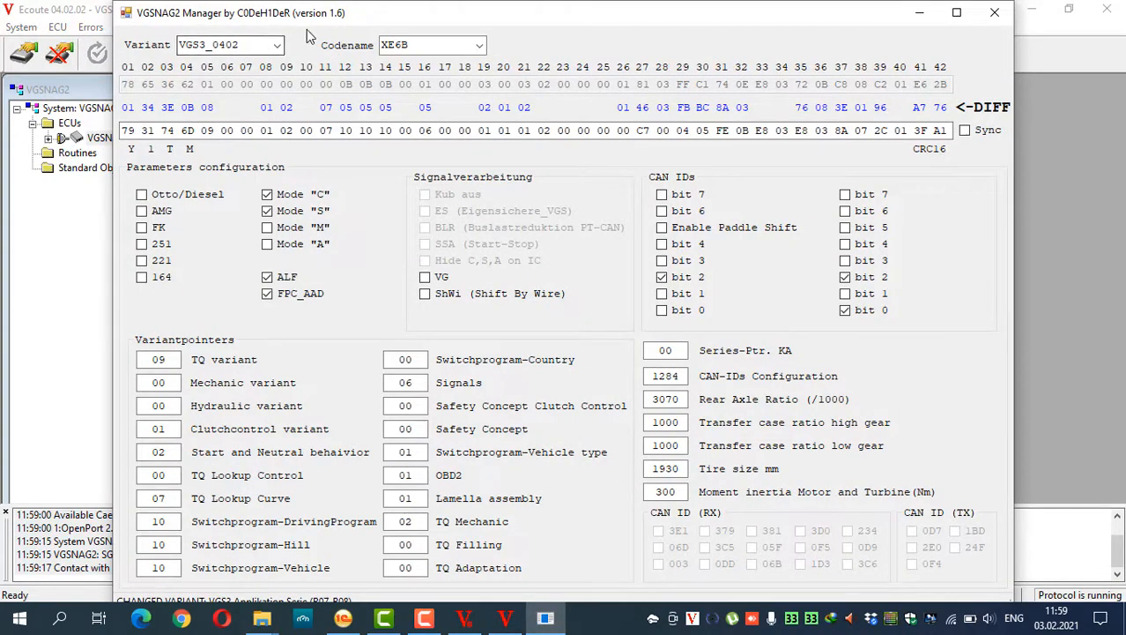
drag(356, 15, 452, 23)
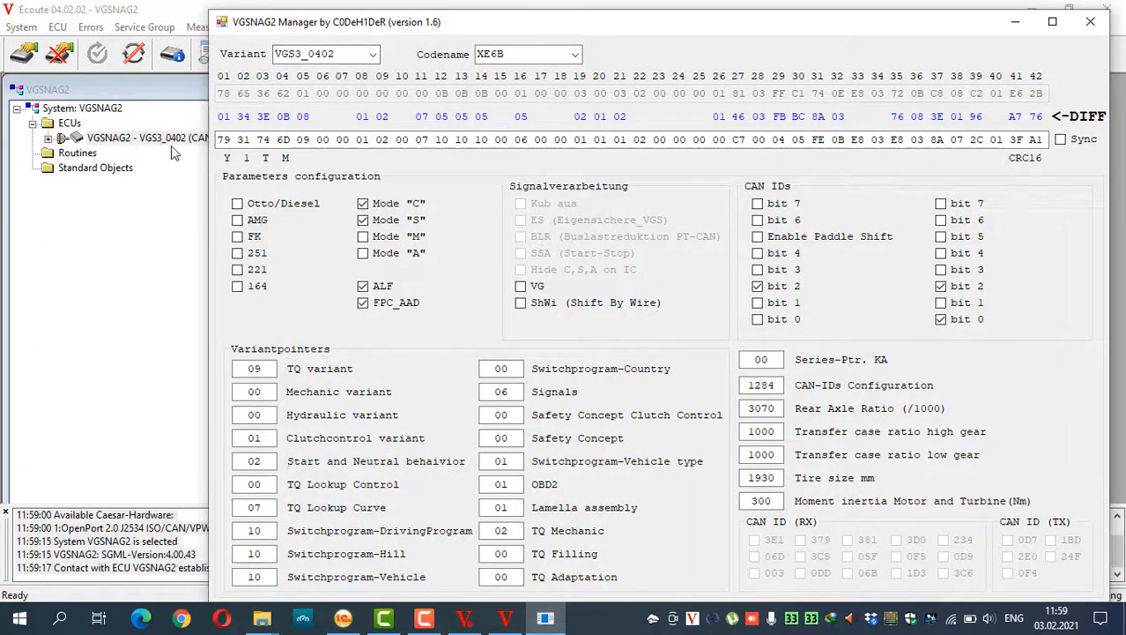
Return to Ecoute, start variant coding for VGSNAG2 and select the service VCD_SCN_Variantencodierung_VGS_73.
click(172, 169)
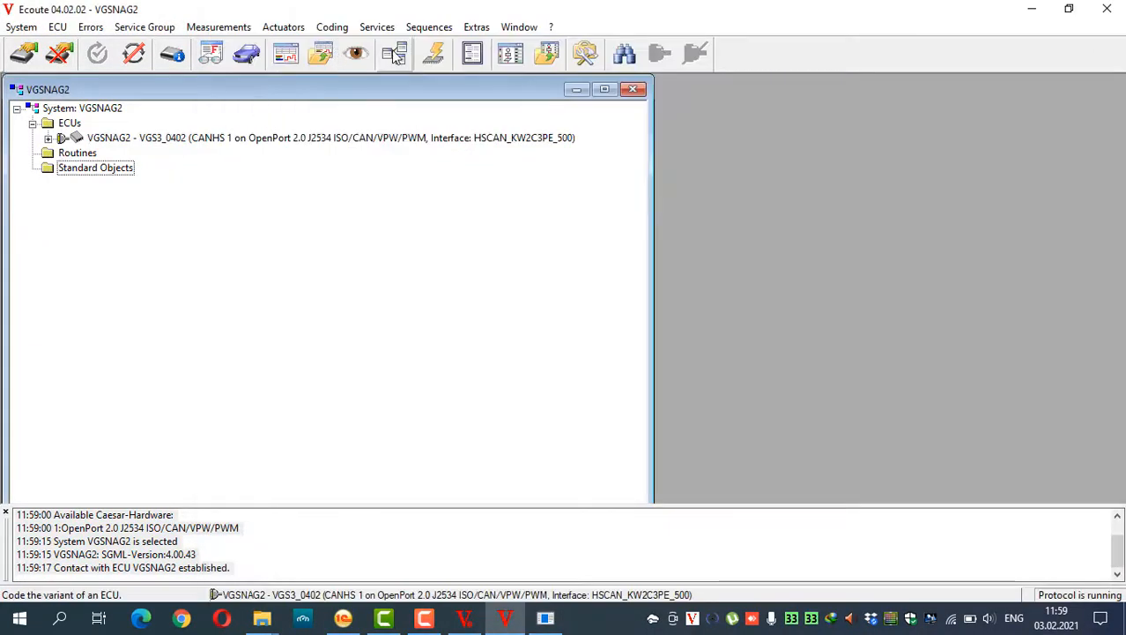
click(394, 54)
click(402, 94)
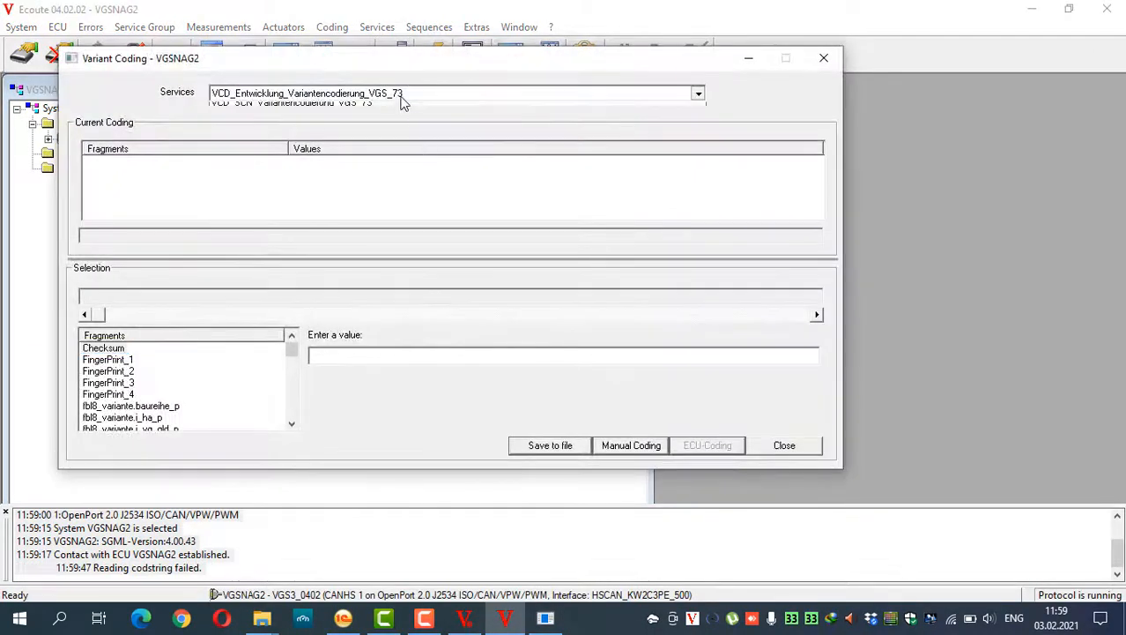
click(398, 119)
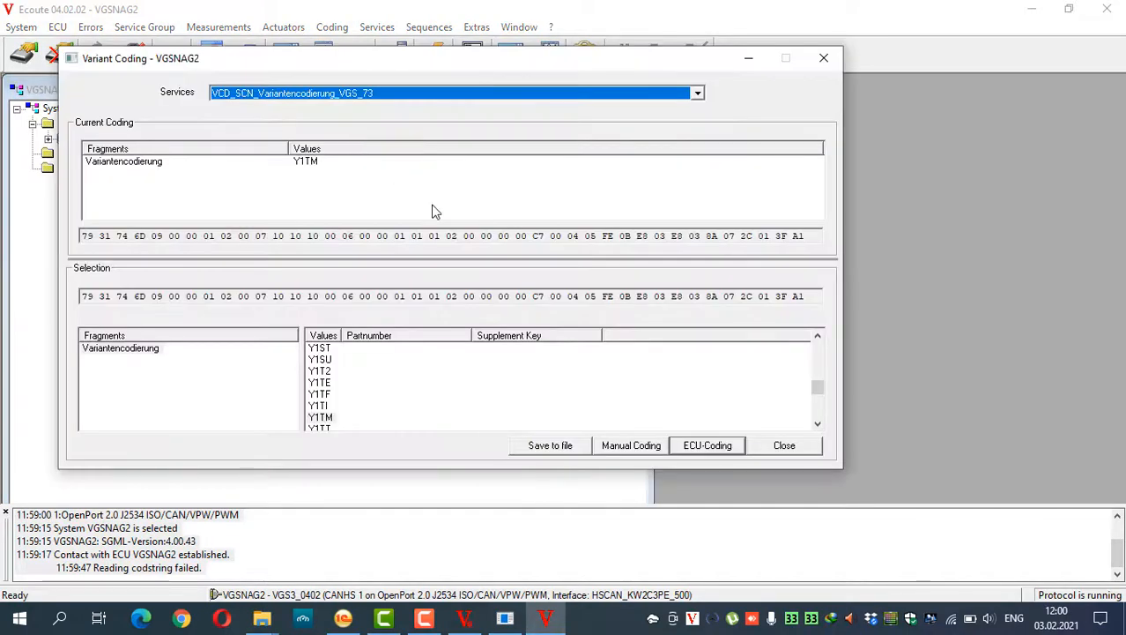
Open manual coding and copy the ECU's current hexadecimal coding string.
click(642, 445)
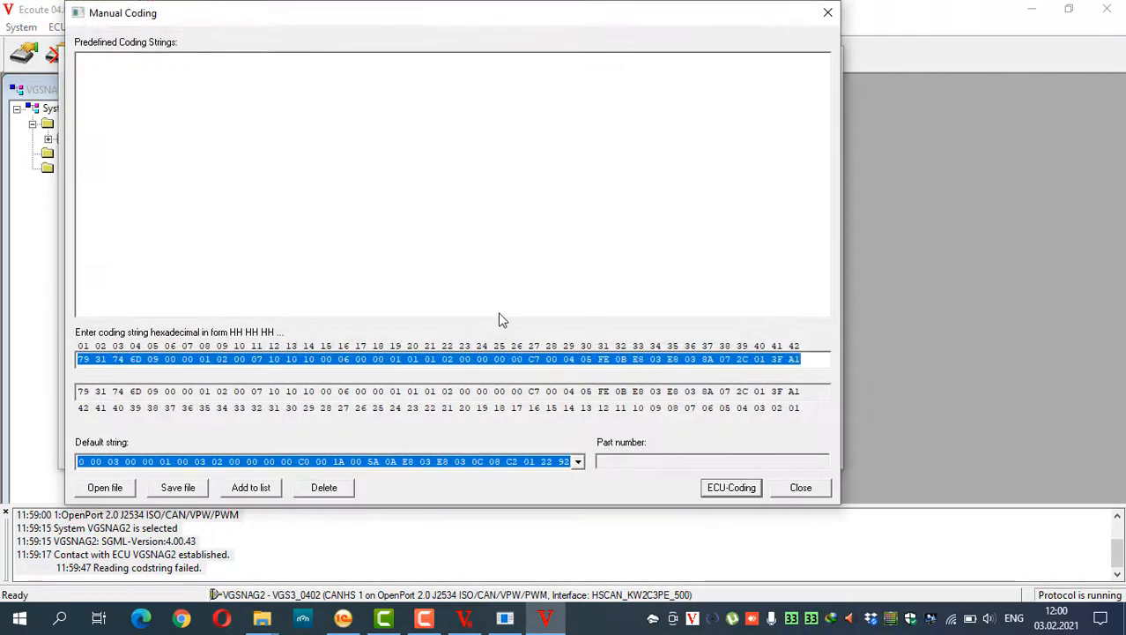
right_click(466, 360)
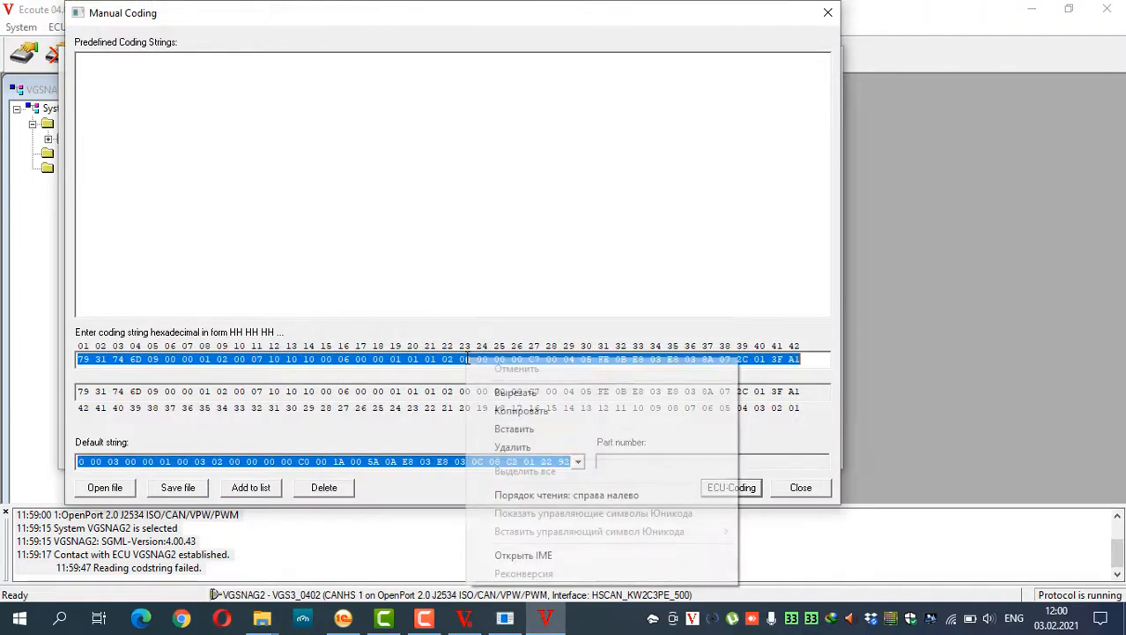
click(516, 410)
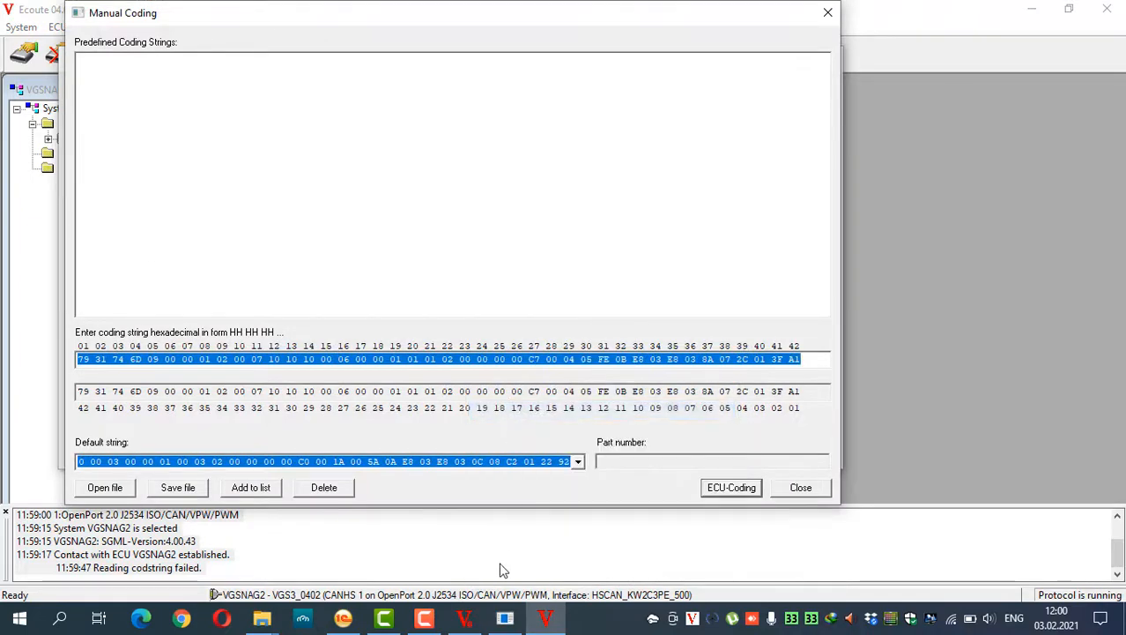
Switch to VGSNAG2 Manager and replace its entire coding string with the one copied from the ECU.
click(505, 620)
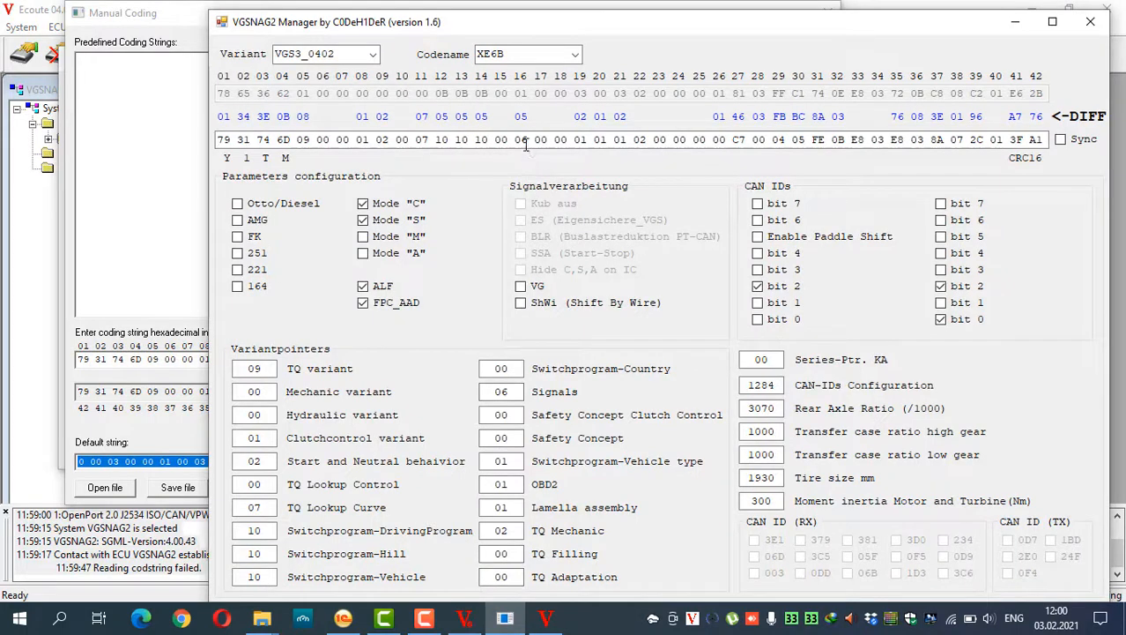
click(524, 142)
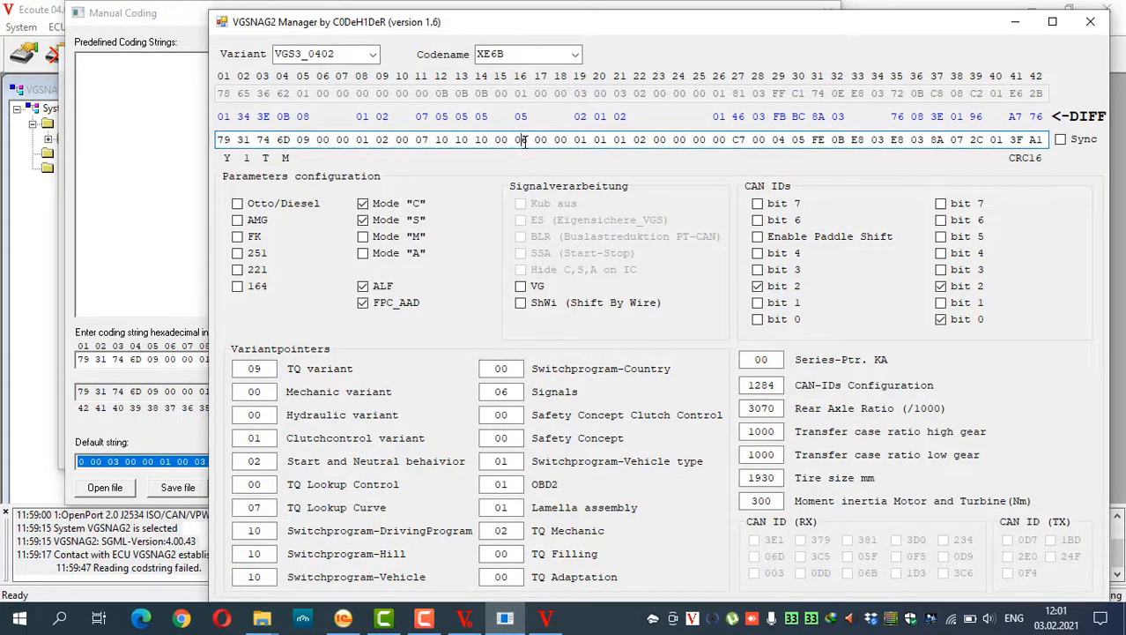
key(ctrl+a)
key(ctrl+c)
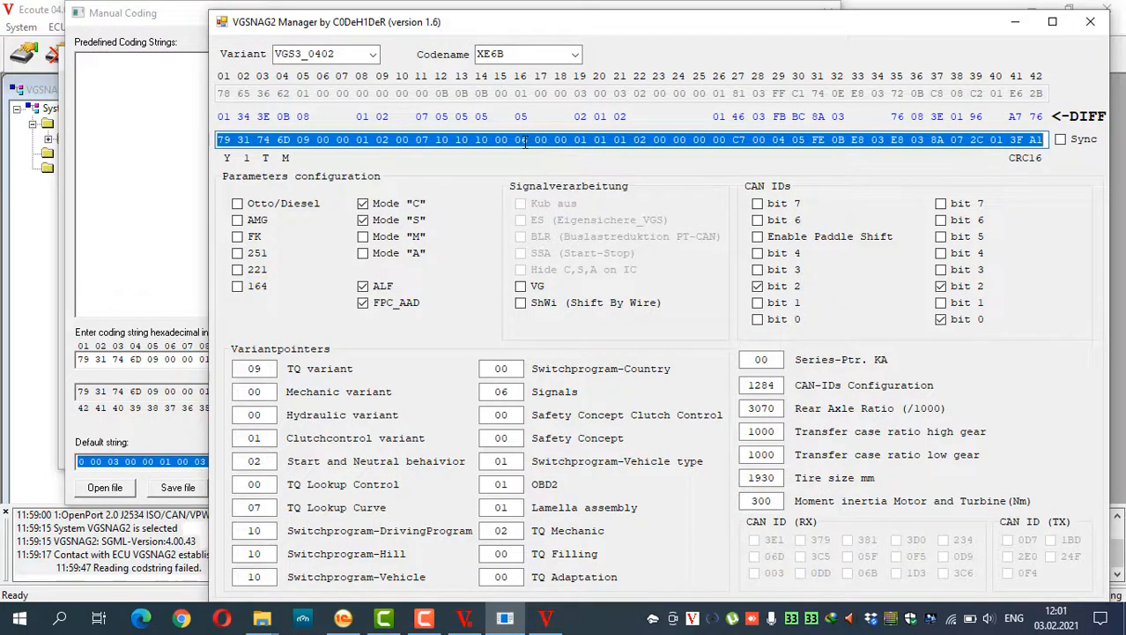
right_click(525, 142)
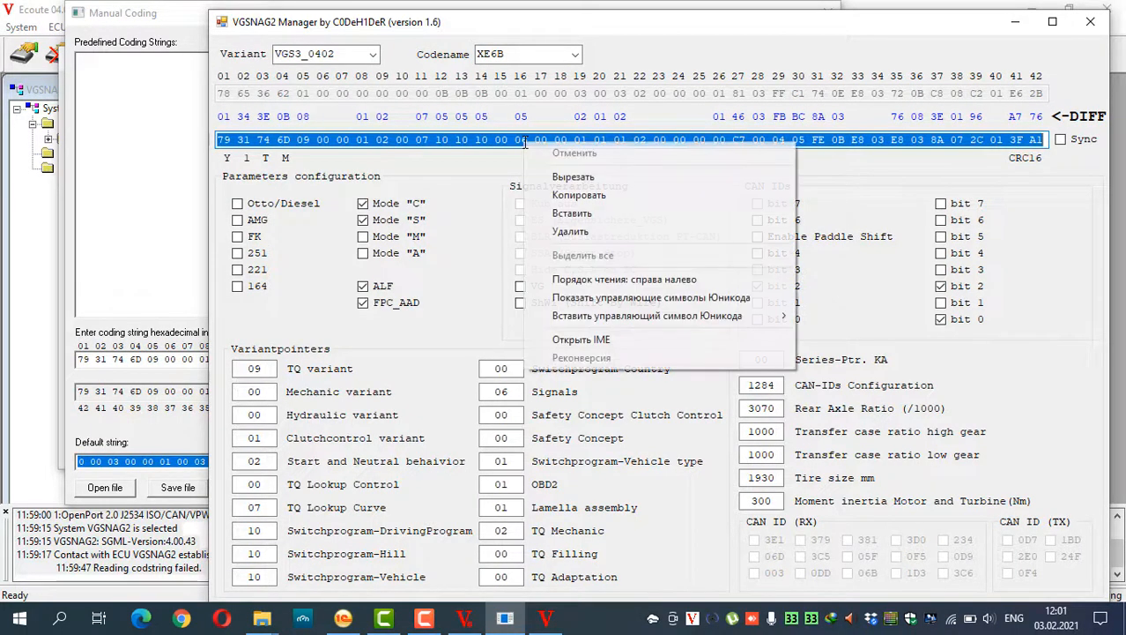
click(564, 215)
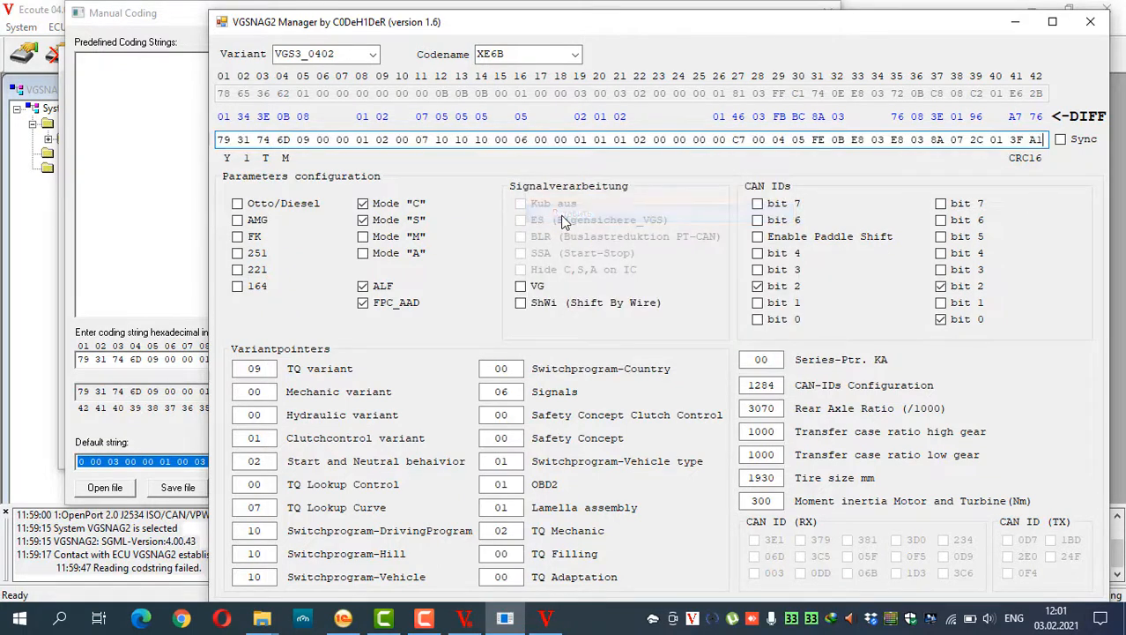
Try Mode "M" and Mode "A" on and off to compare their effect on the coding string.
click(363, 237)
click(363, 254)
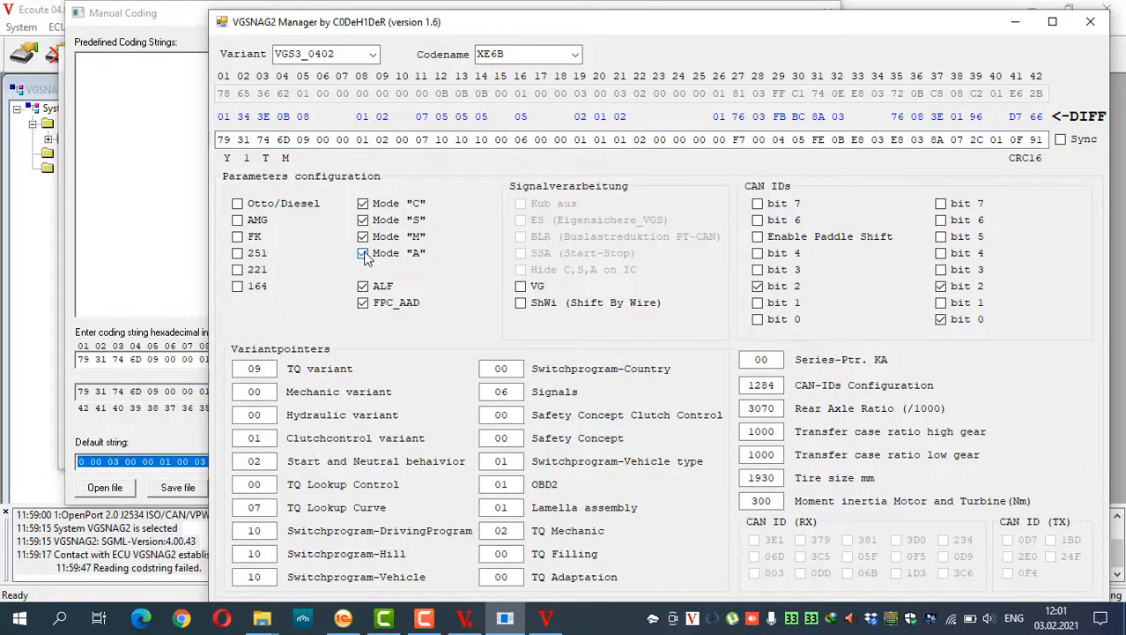
click(363, 237)
click(363, 257)
click(363, 256)
click(364, 236)
click(363, 238)
click(364, 254)
click(364, 255)
click(362, 238)
Sync the coding string to the XE6B reference, and replace it with the copied ECU string again.
click(1061, 140)
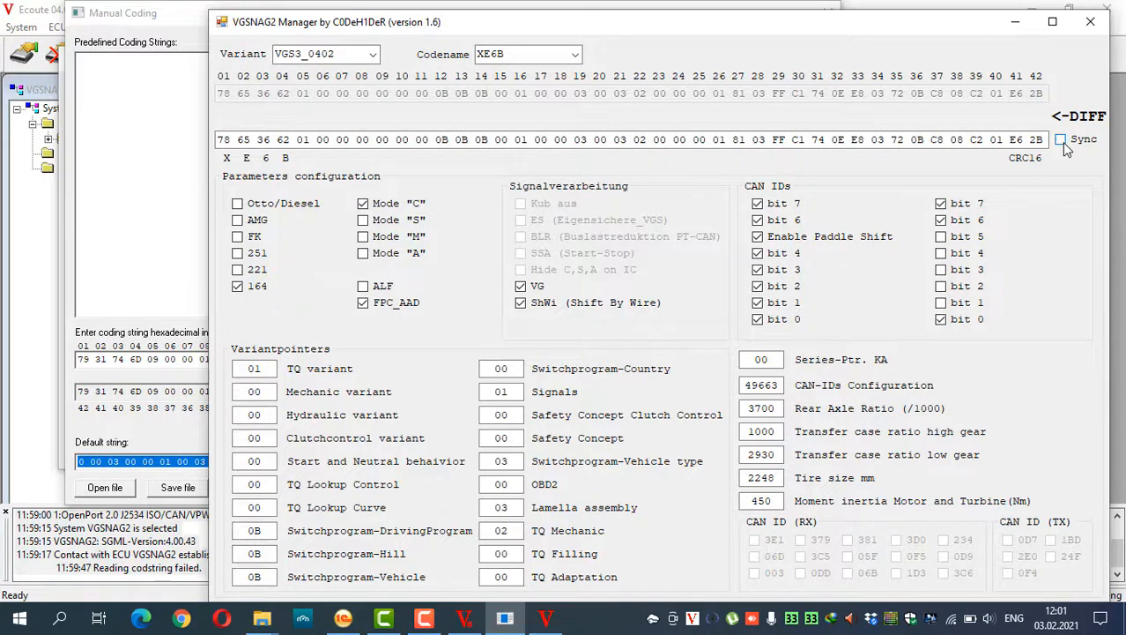
click(1041, 141)
key(ctrl+a)
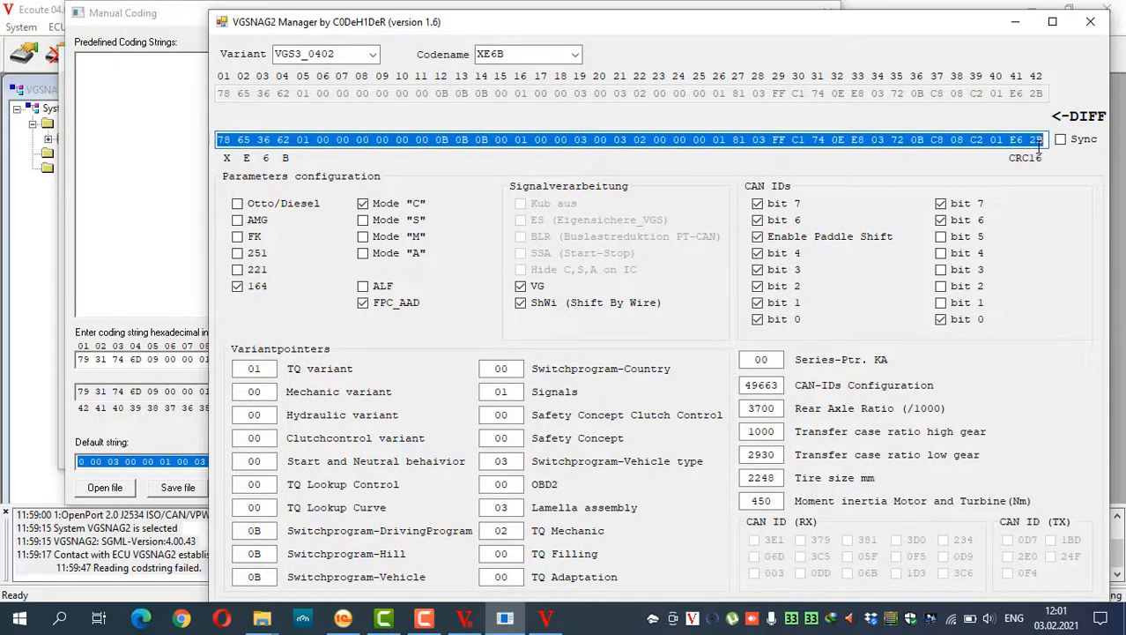
right_click(987, 141)
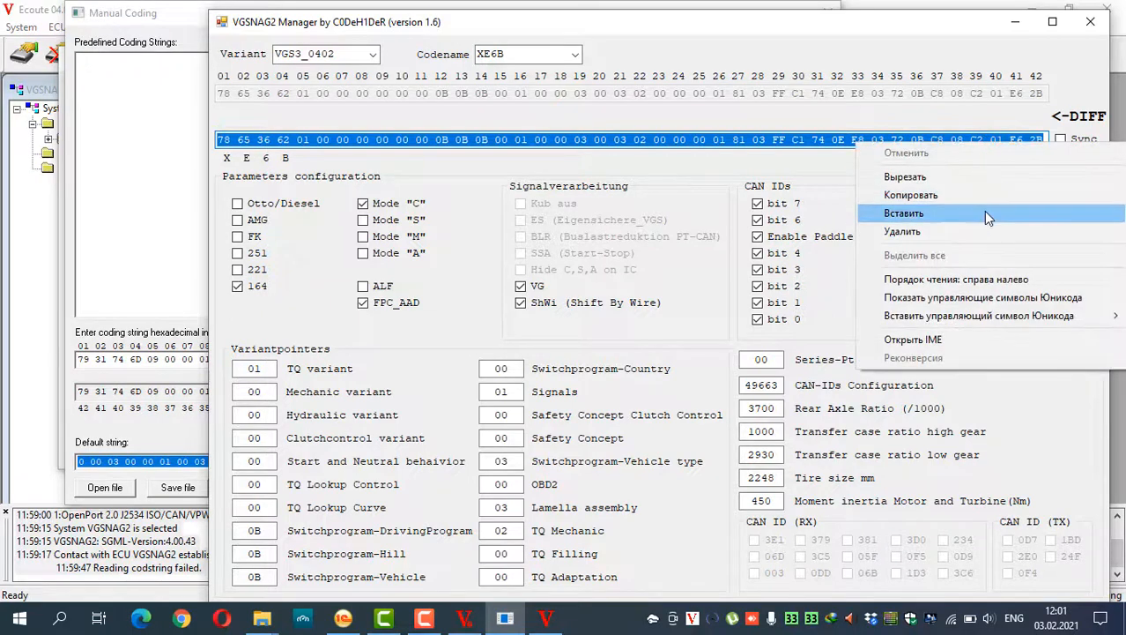
click(984, 212)
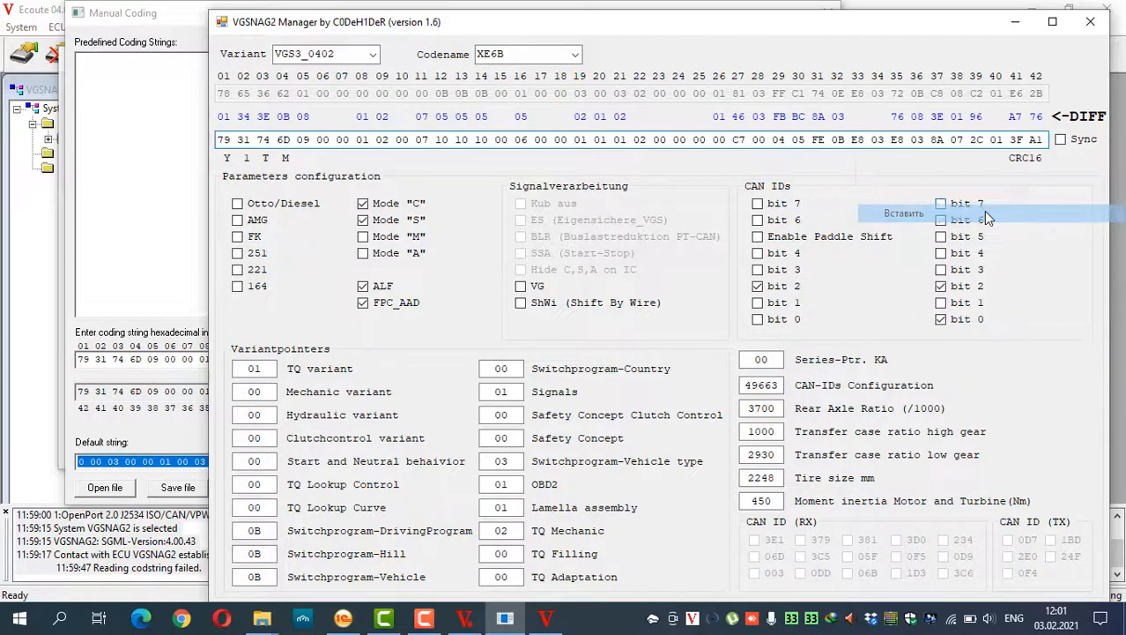
Enable Mode "A" in the parameters configuration and copy the entire resulting coding string.
click(363, 254)
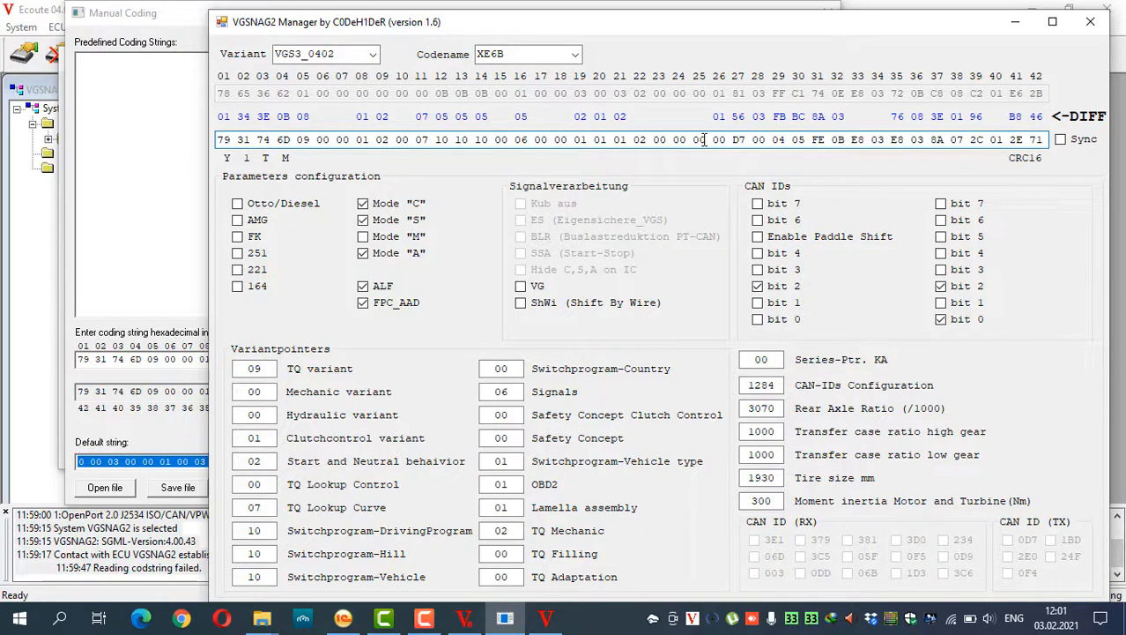
key(ctrl+a)
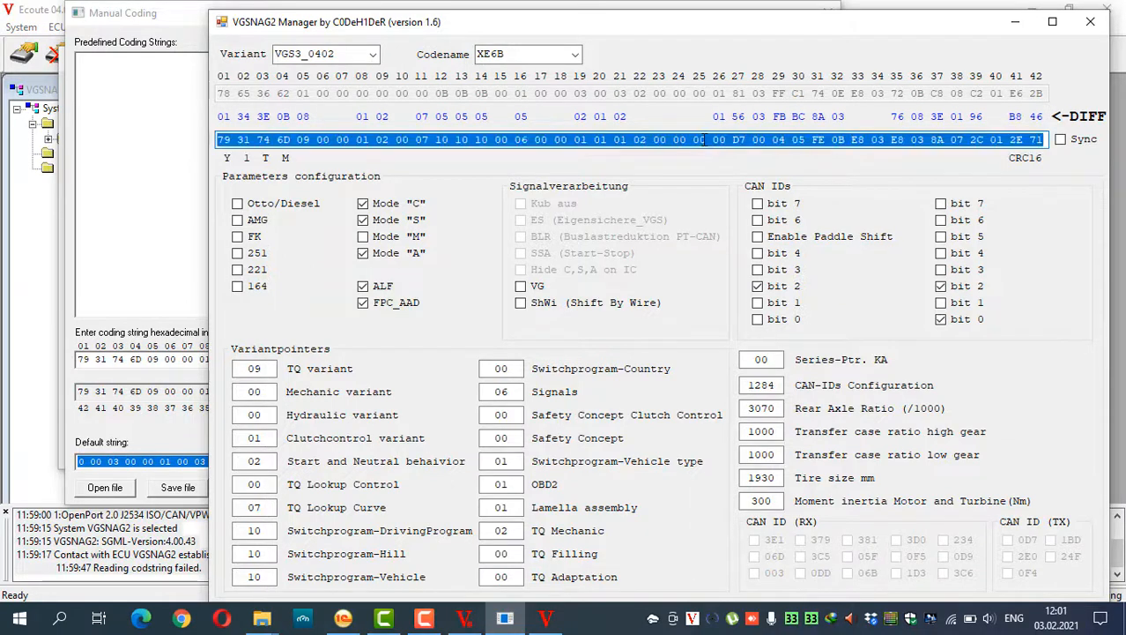
right_click(704, 139)
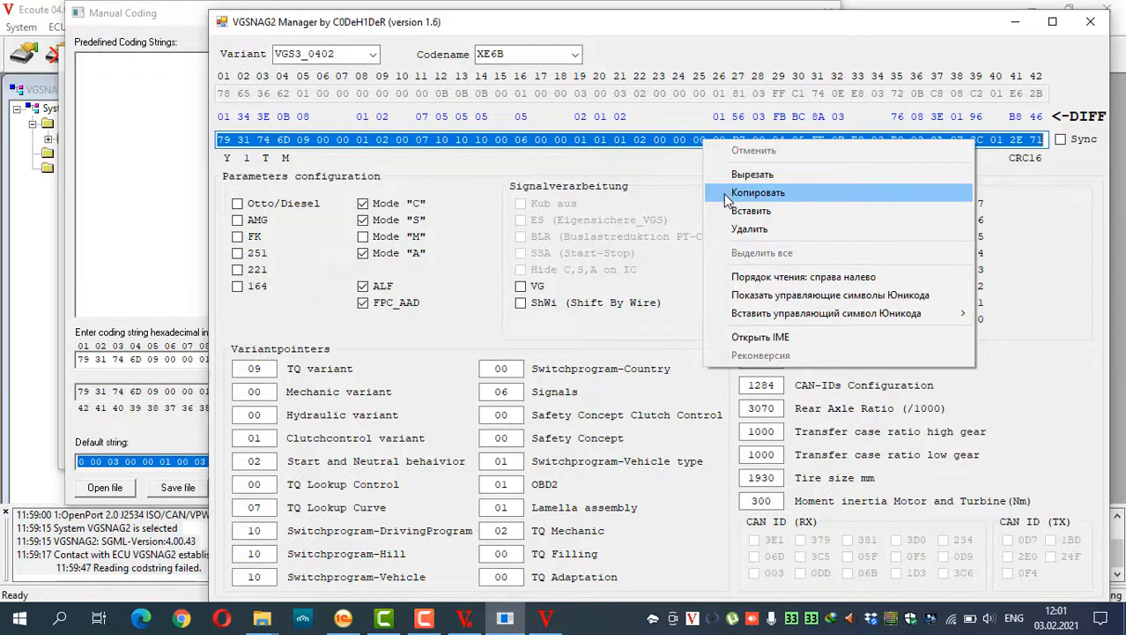
click(725, 194)
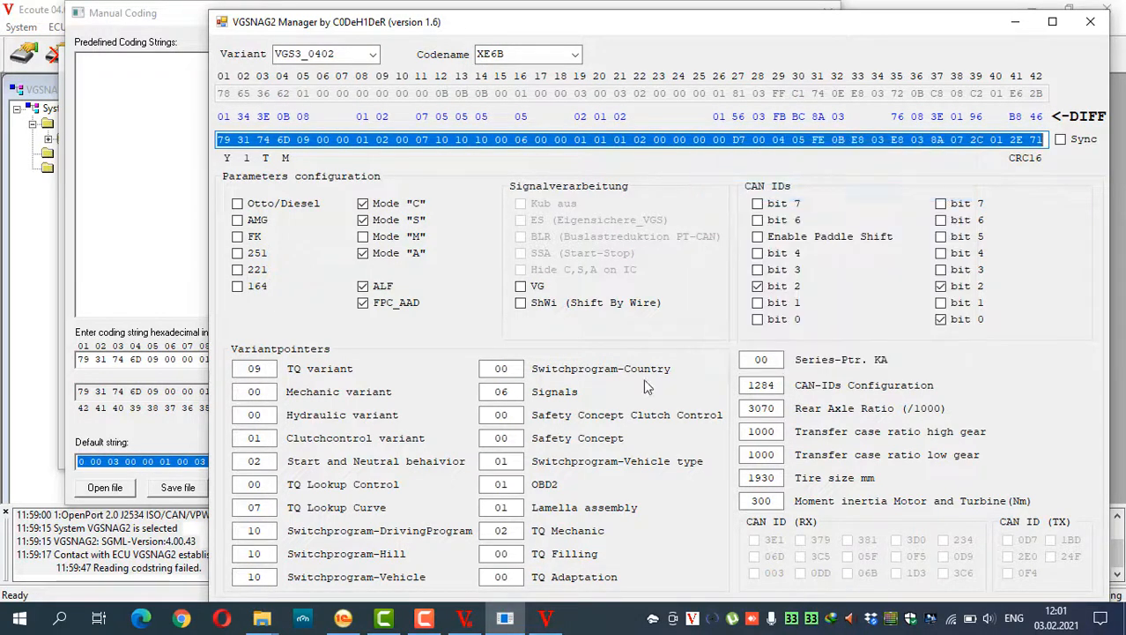
Switch to Vediamo Ecoute, replace the manual coding string with the copied one, and write it to the ECU, accepting the SCN reset.
click(547, 620)
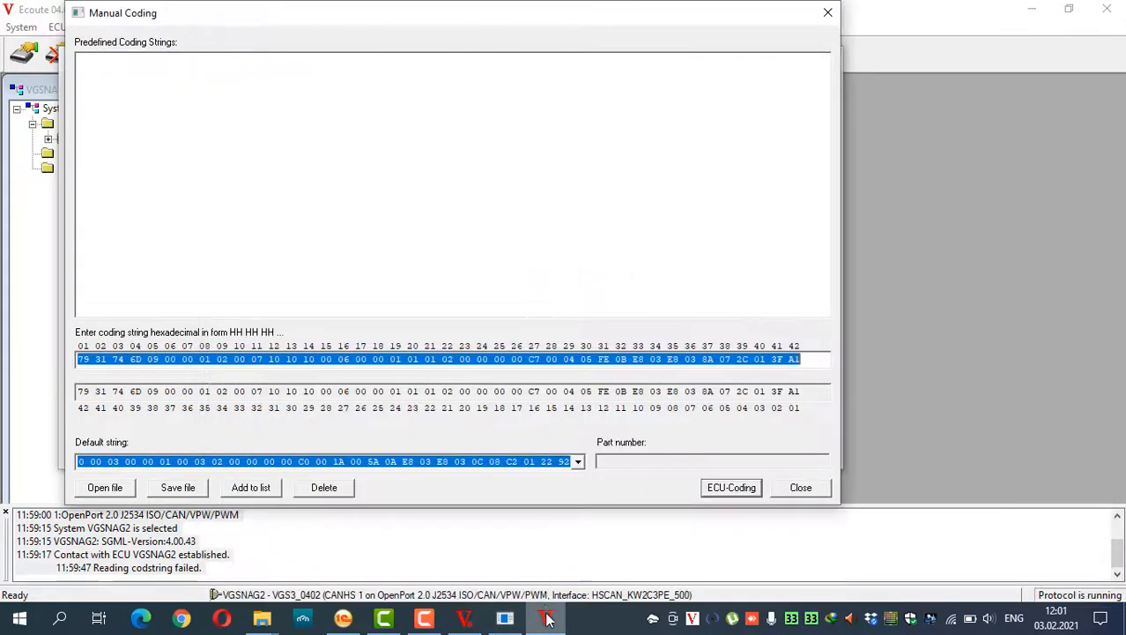
right_click(429, 352)
click(457, 423)
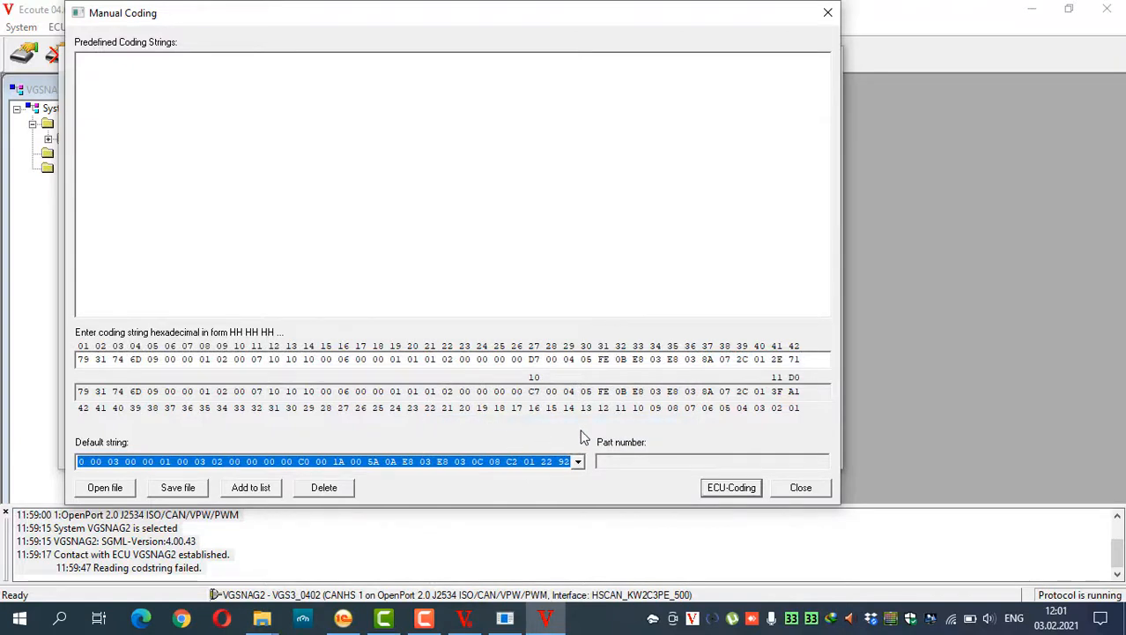
click(729, 487)
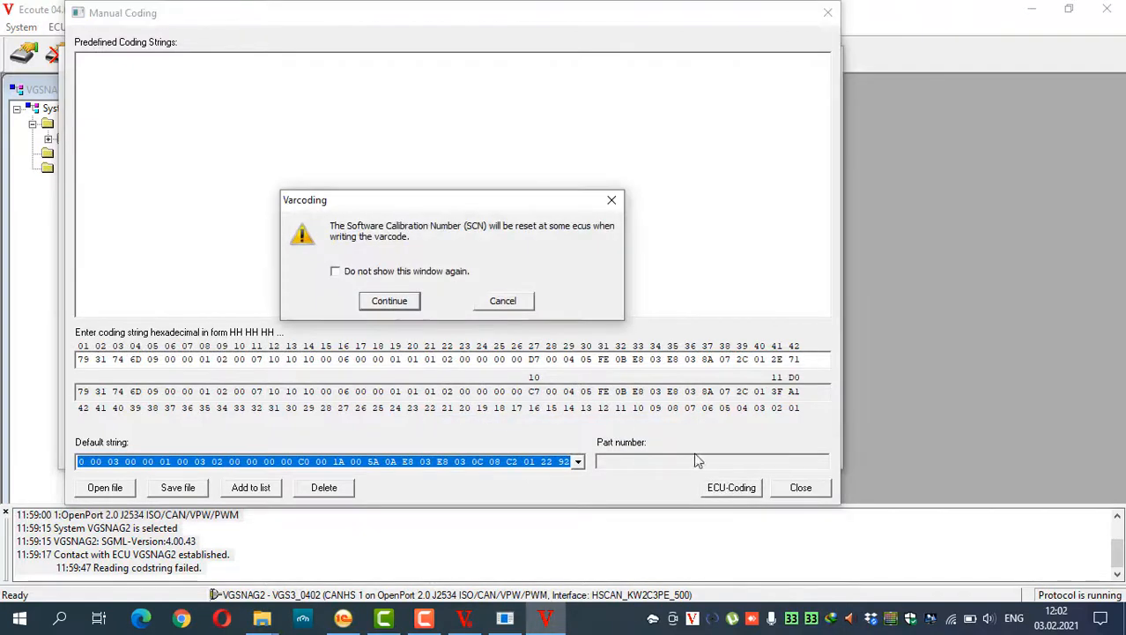
click(401, 303)
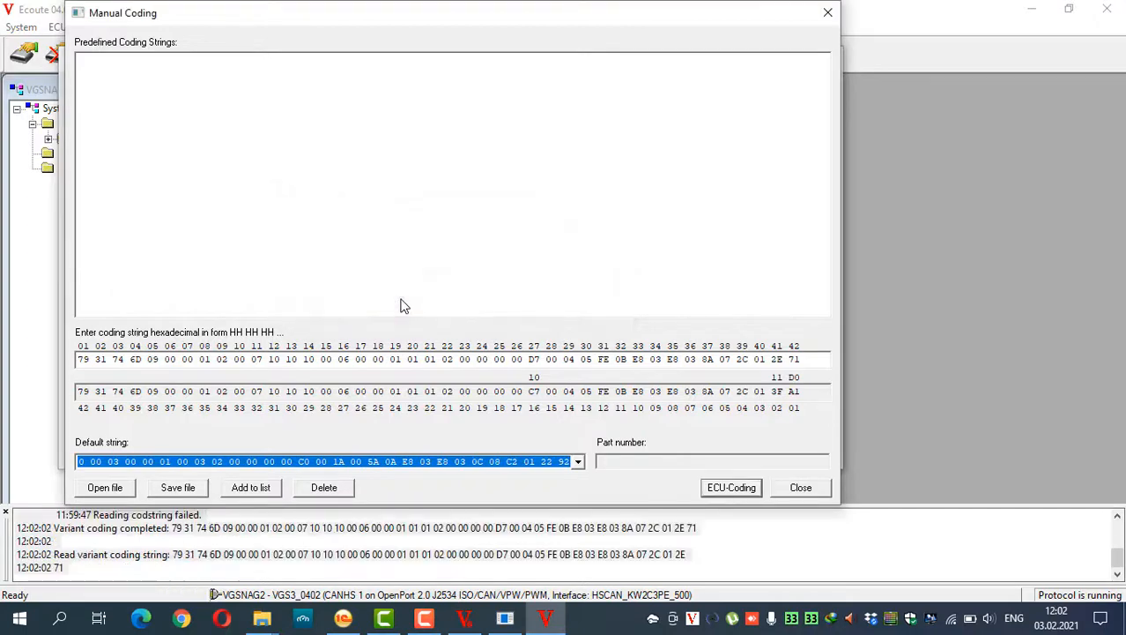
Close the manual and variant coding windows, then disconnect from the VGSNAG2 ECU and close its system.
click(803, 489)
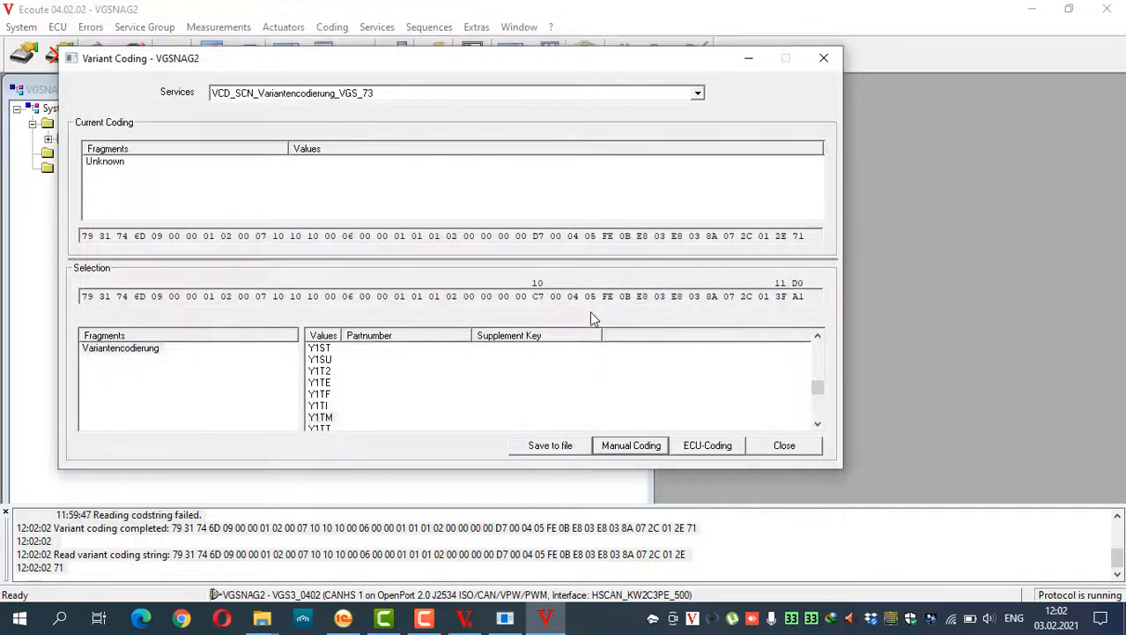
click(773, 447)
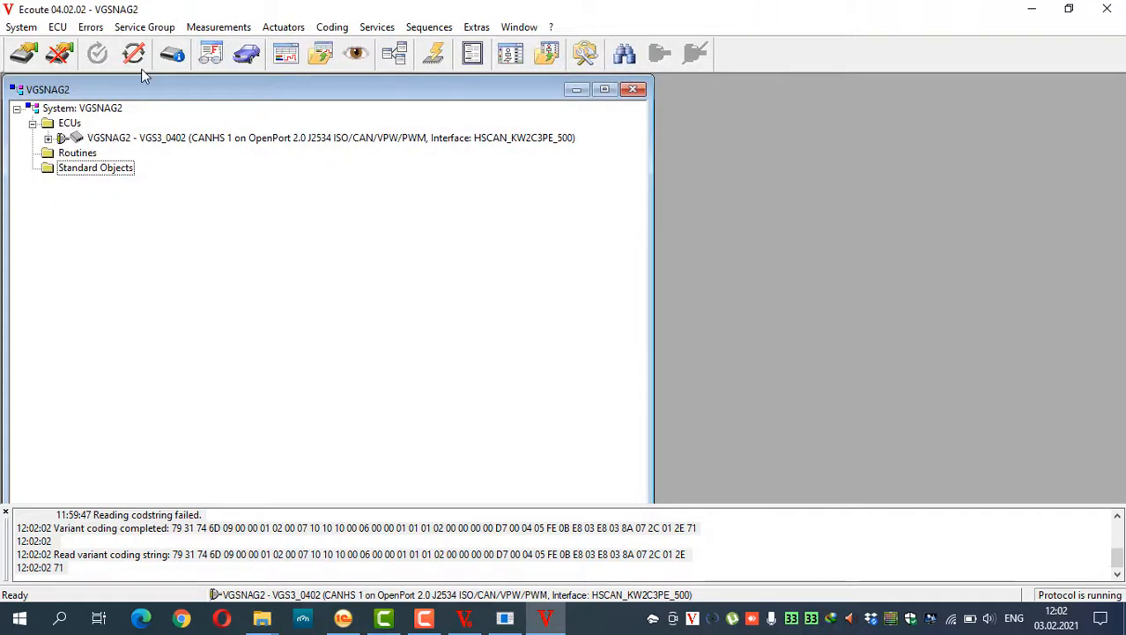
click(139, 69)
click(59, 55)
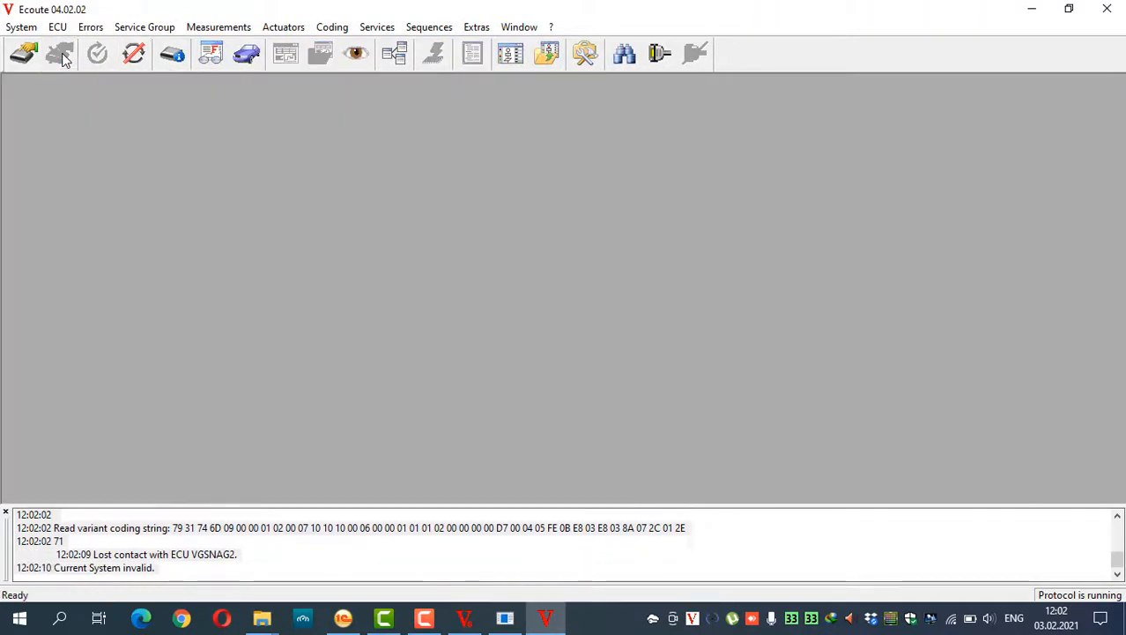